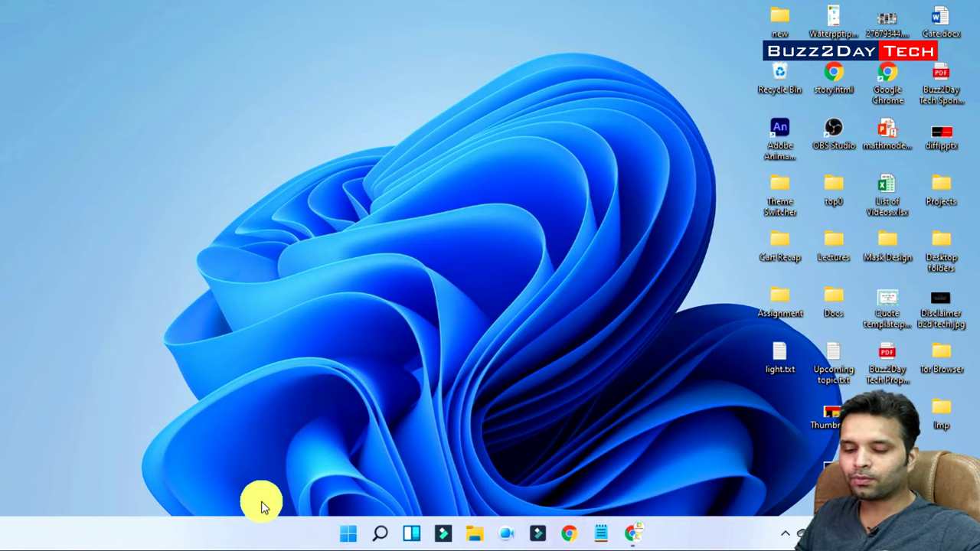
Open the system's About page in Settings and examine the OS build and installation date under Windows specifications
{"action": "key", "text": "super+x"}
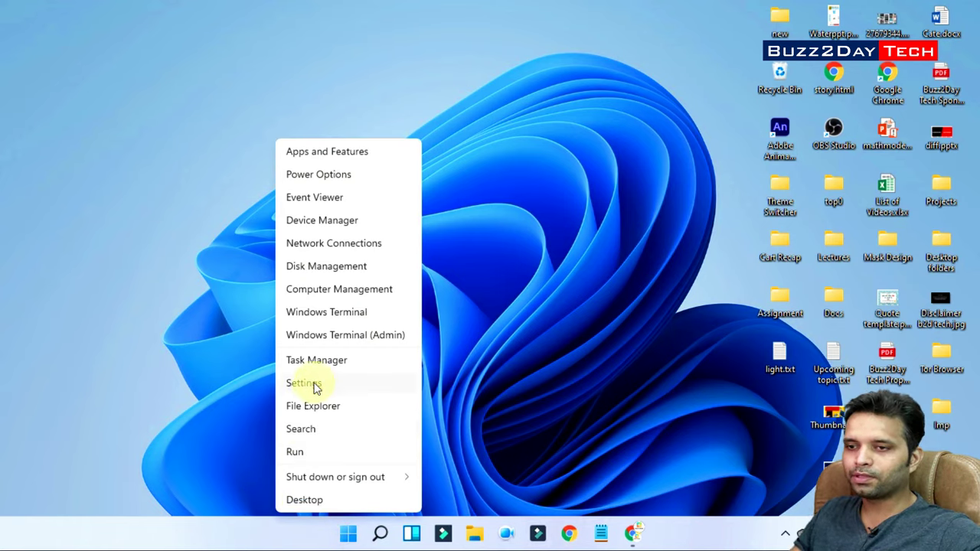
{"action": "left_click", "coordinate": [333, 385]}
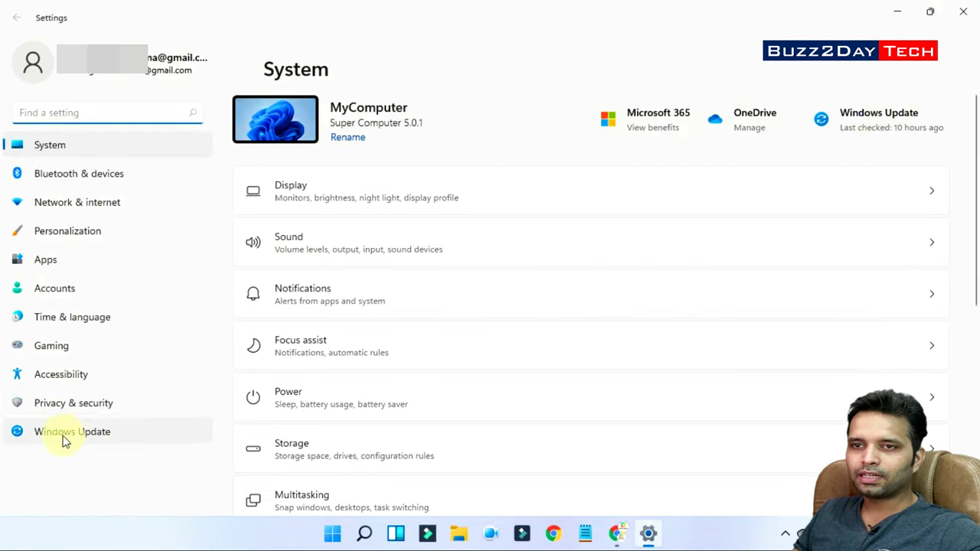
{"action": "scroll", "coordinate": [431, 405], "scroll_direction": "down", "scroll_amount": 5}
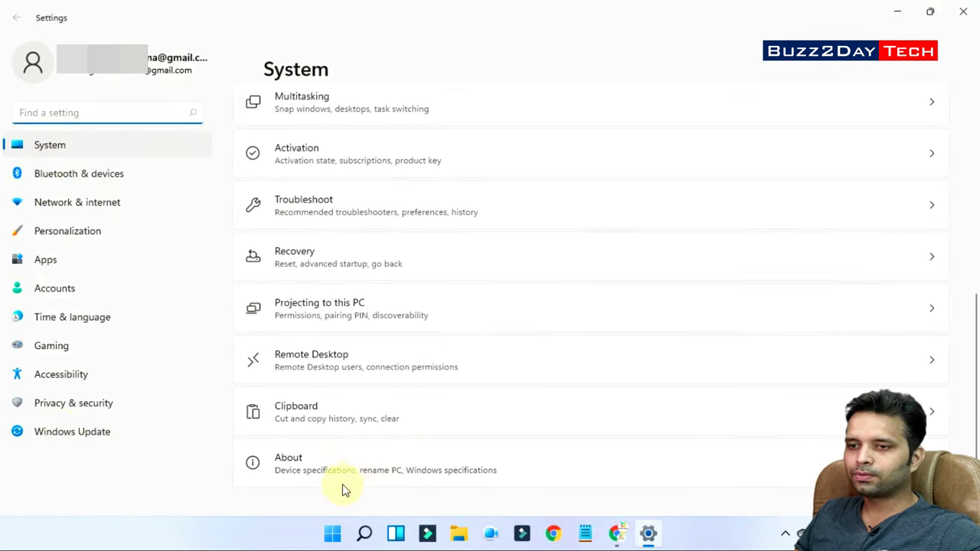
{"action": "left_click", "coordinate": [346, 478]}
{"action": "scroll", "coordinate": [413, 368], "scroll_direction": "down", "scroll_amount": 2}
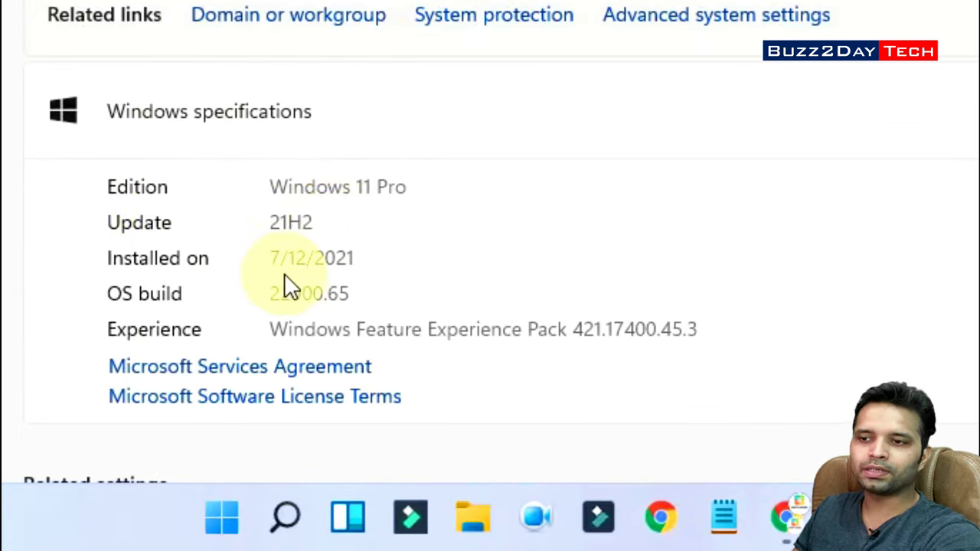
{"action": "left_click_drag", "start_coordinate": [369, 298], "coordinate": [241, 293]}
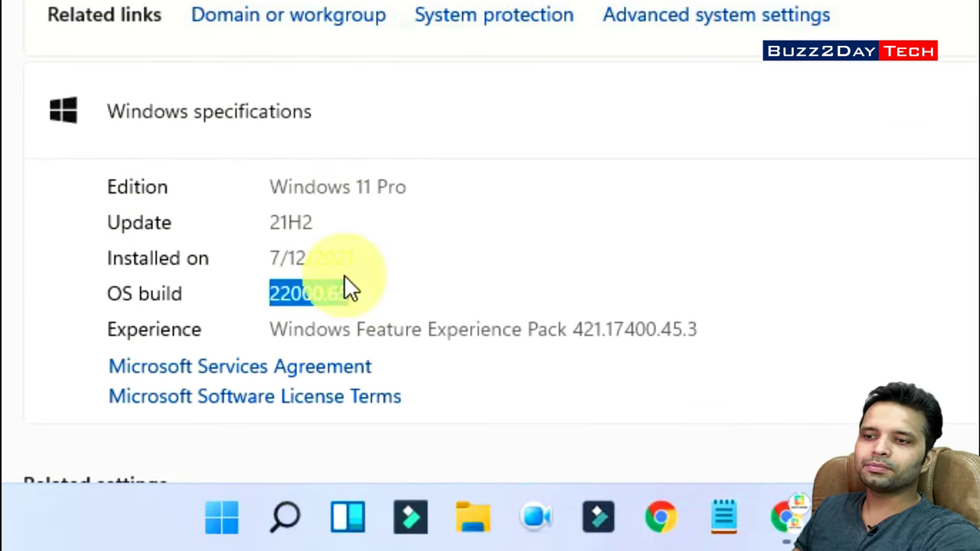
{"action": "left_click_drag", "start_coordinate": [359, 258], "coordinate": [173, 260]}
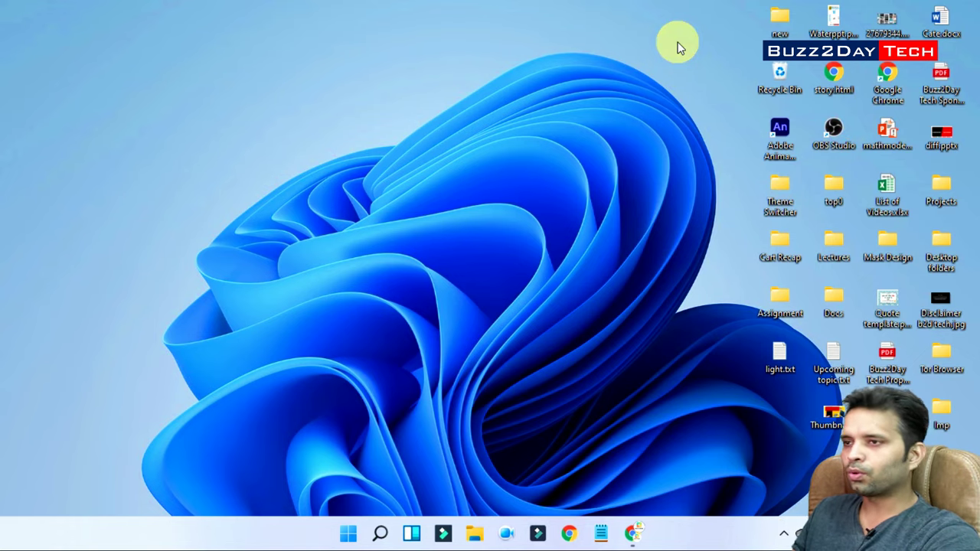
Bring up the desktop's context menu to view its options, and dismiss it
{"action": "left_click", "coordinate": [781, 249]}
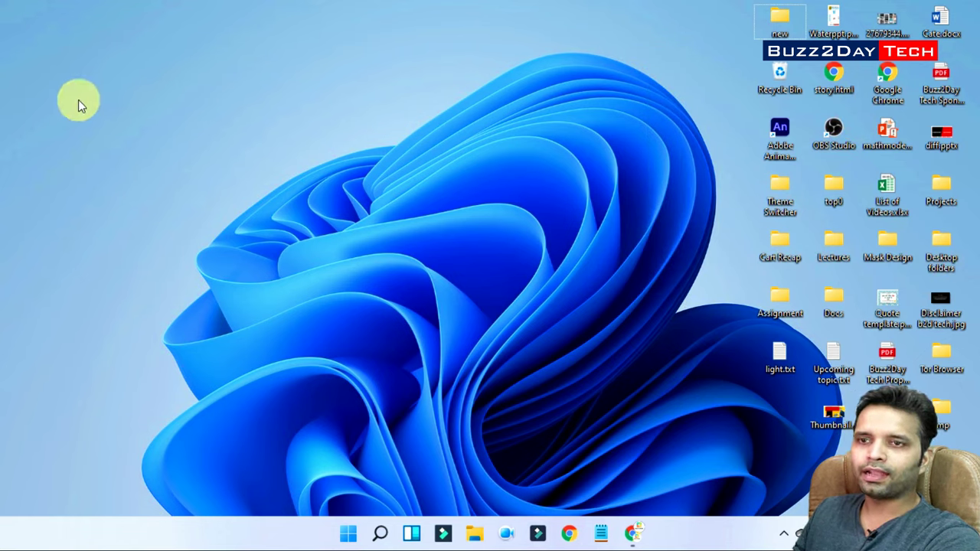
{"action": "right_click", "coordinate": [42, 58]}
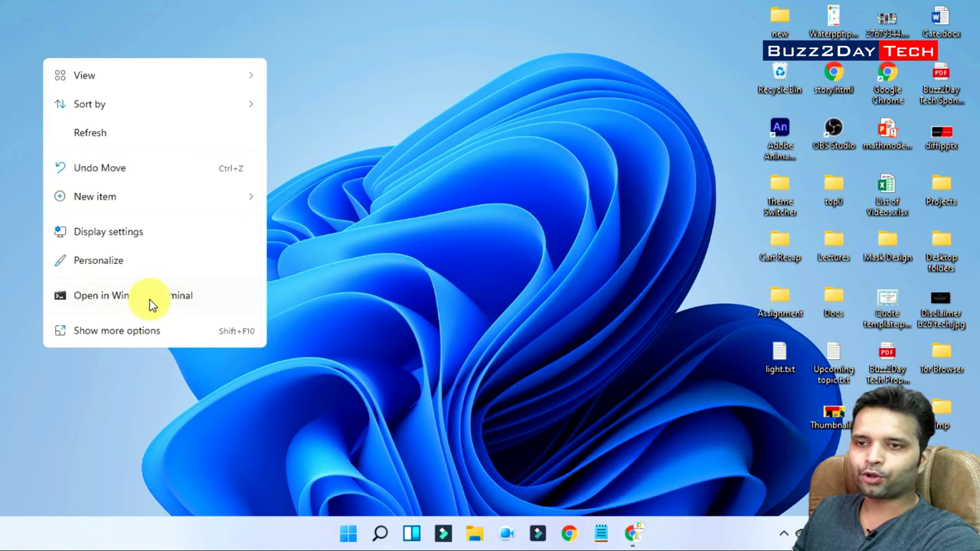
{"action": "left_click", "coordinate": [313, 250]}
Search the web for "buzz2day tech" from the Windows search, and close the search
{"action": "left_click", "coordinate": [348, 534]}
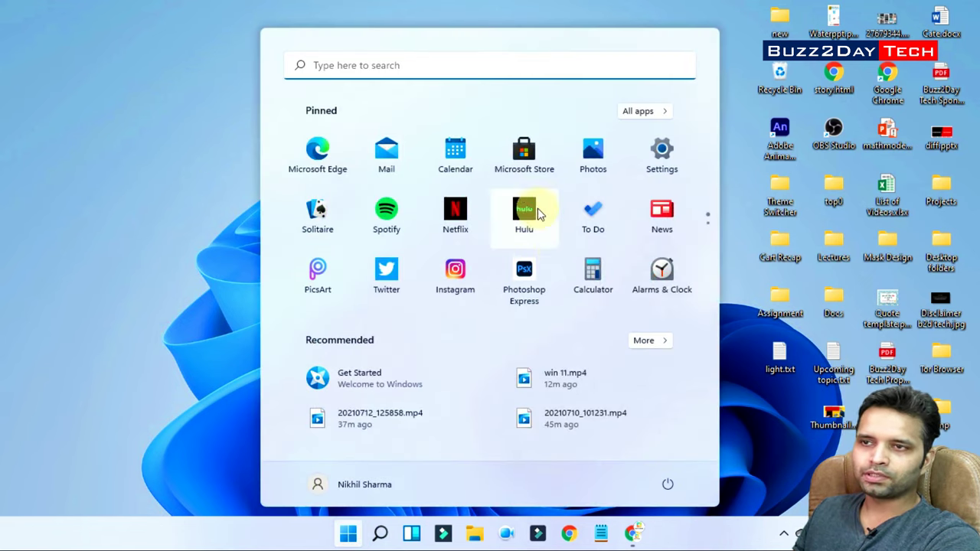
{"action": "left_click", "coordinate": [379, 67]}
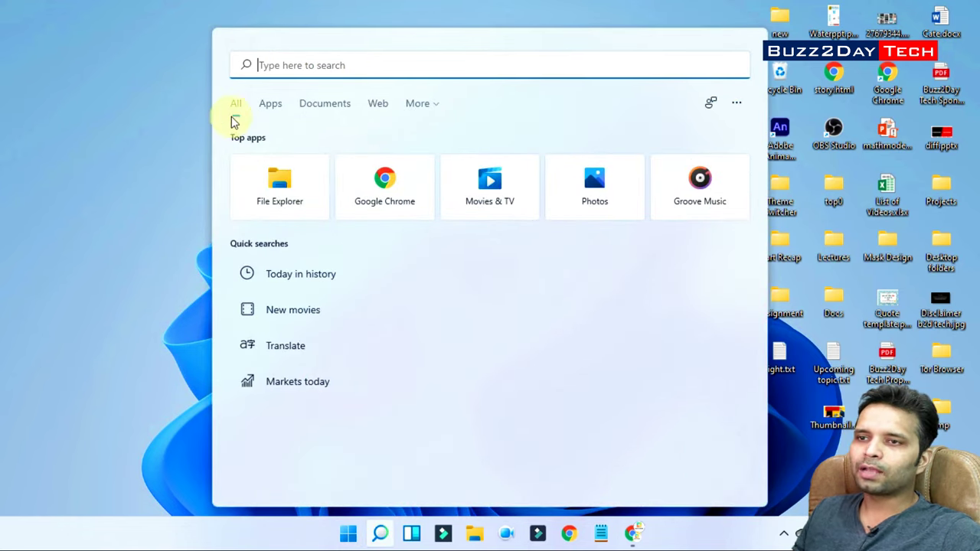
{"action": "left_click", "coordinate": [379, 102]}
{"action": "type", "text": "buzz2day tech"}
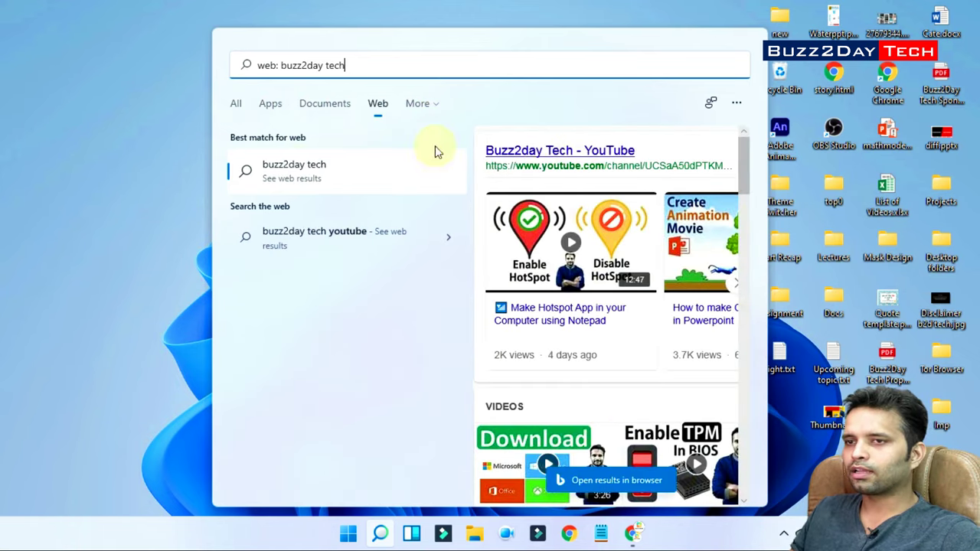
{"action": "left_click", "coordinate": [192, 453]}
Open the widgets board, look through its weather, stocks, photos and news cards, and close it
{"action": "left_click", "coordinate": [414, 536]}
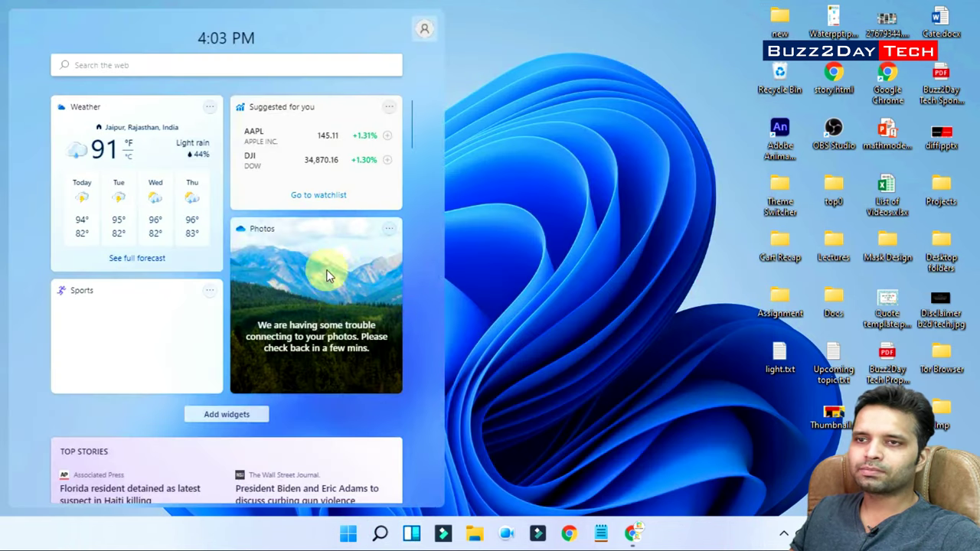
{"action": "scroll", "coordinate": [219, 394], "scroll_direction": "down", "scroll_amount": 1}
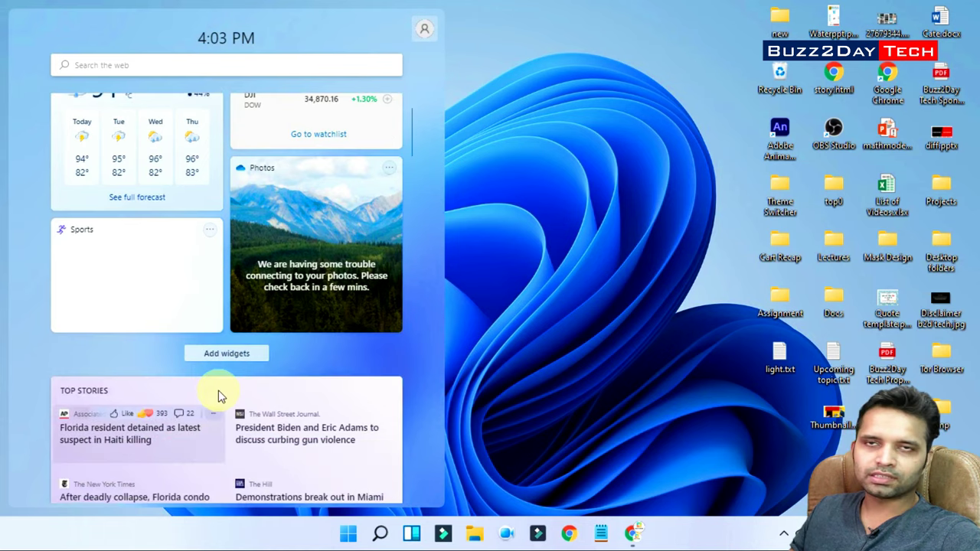
{"action": "scroll", "coordinate": [233, 359], "scroll_direction": "down", "scroll_amount": 3}
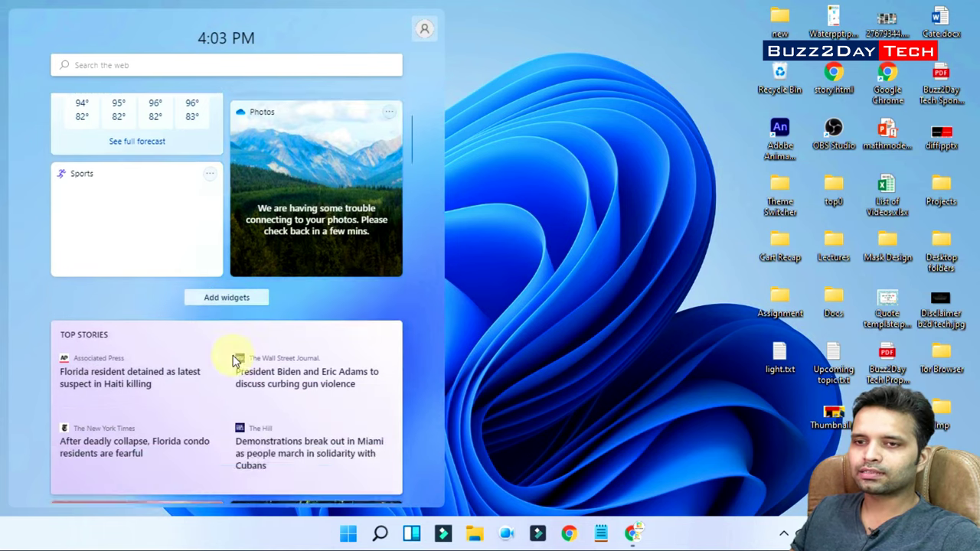
{"action": "scroll", "coordinate": [226, 329], "scroll_direction": "up", "scroll_amount": 4}
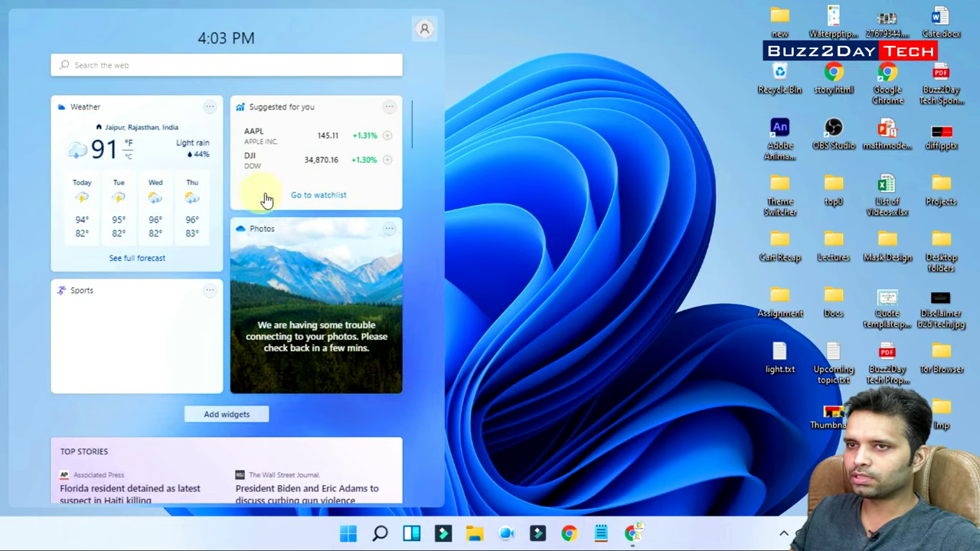
{"action": "left_click", "coordinate": [508, 146]}
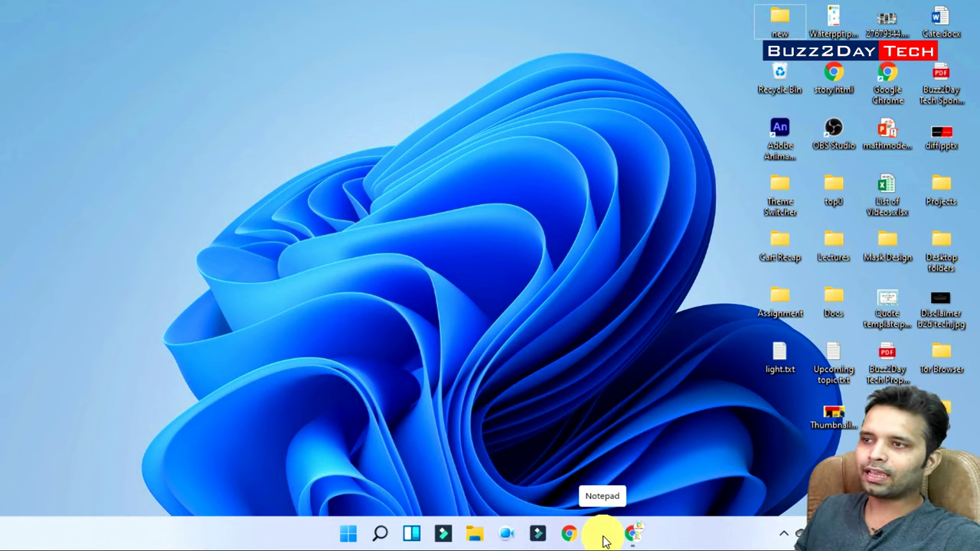
{"action": "left_click_drag", "start_coordinate": [719, 15], "coordinate": [954, 480]}
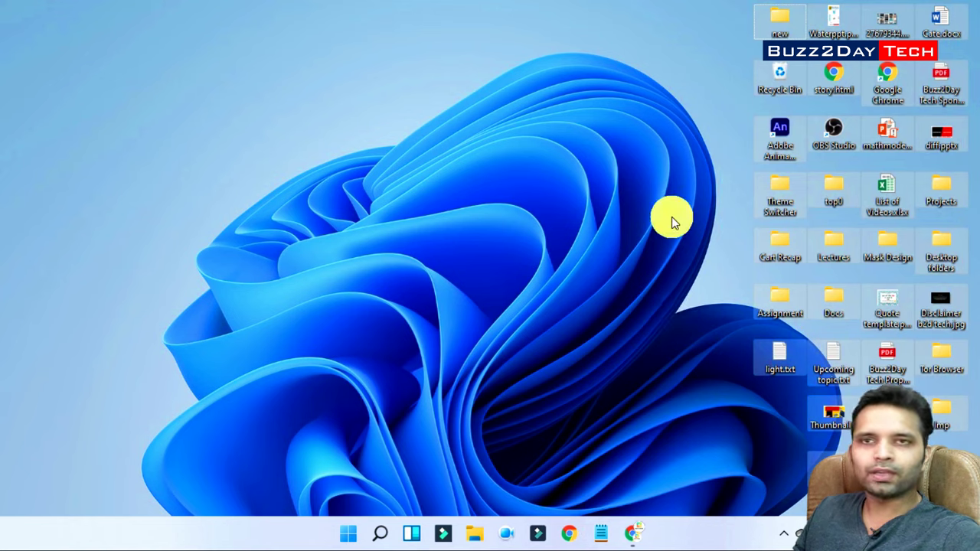
{"action": "left_click", "coordinate": [705, 153]}
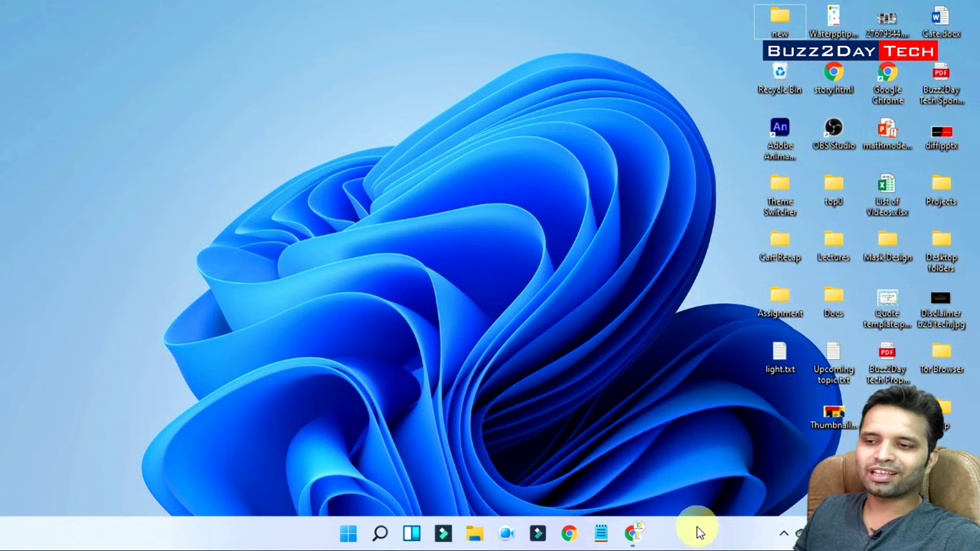
View the folders and drives of This PC in File Explorer, and close the window
{"action": "left_click", "coordinate": [475, 534]}
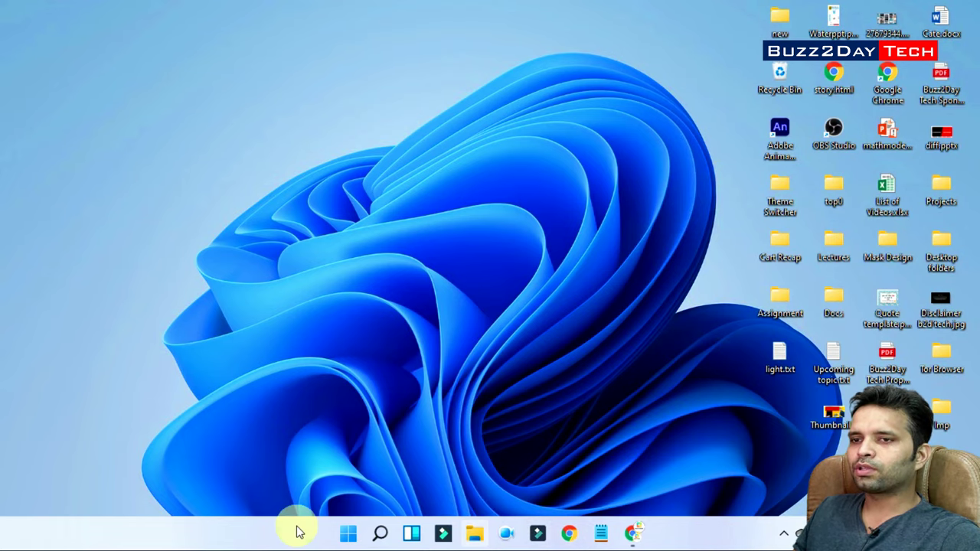
{"action": "left_click", "coordinate": [33, 266]}
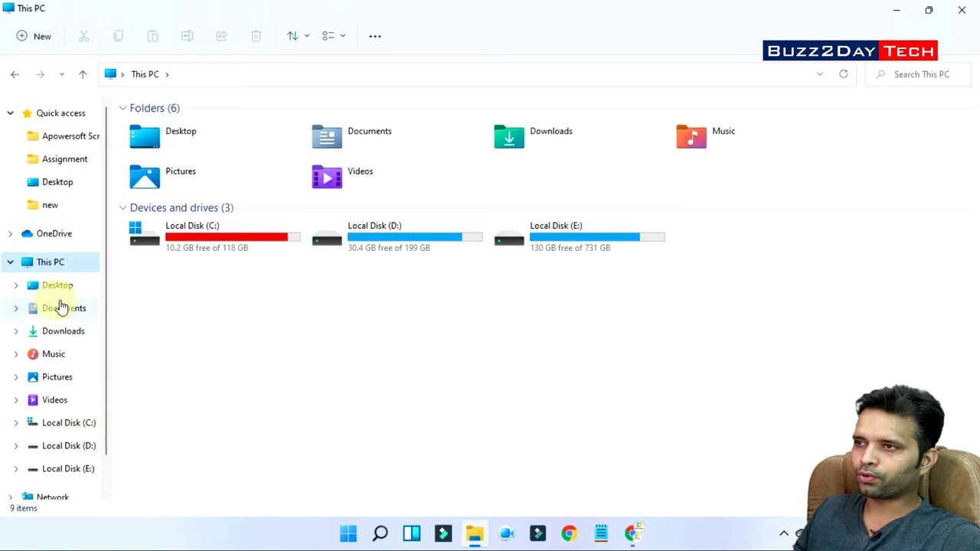
{"action": "left_click", "coordinate": [962, 9]}
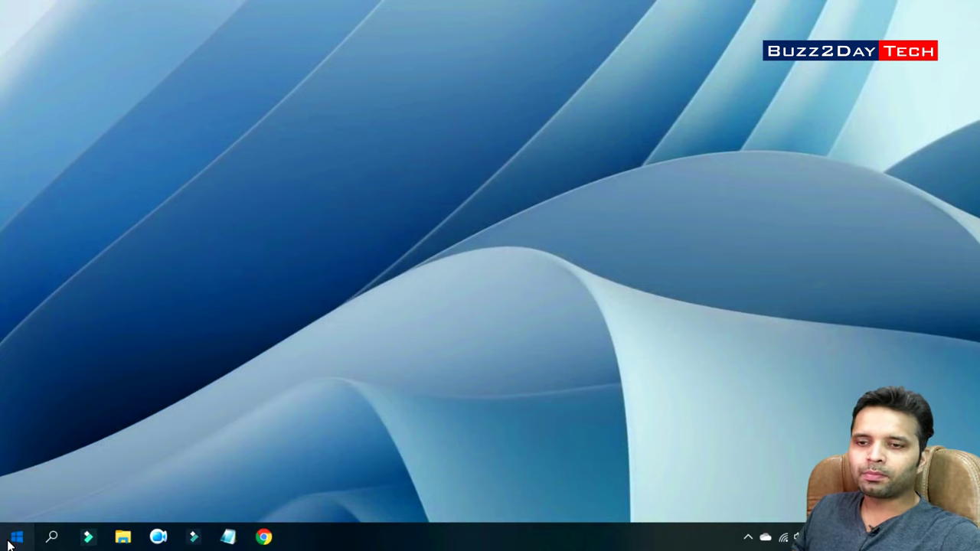
Open the Windows Insider Program page within the Update & Security settings
{"action": "left_click", "coordinate": [11, 541]}
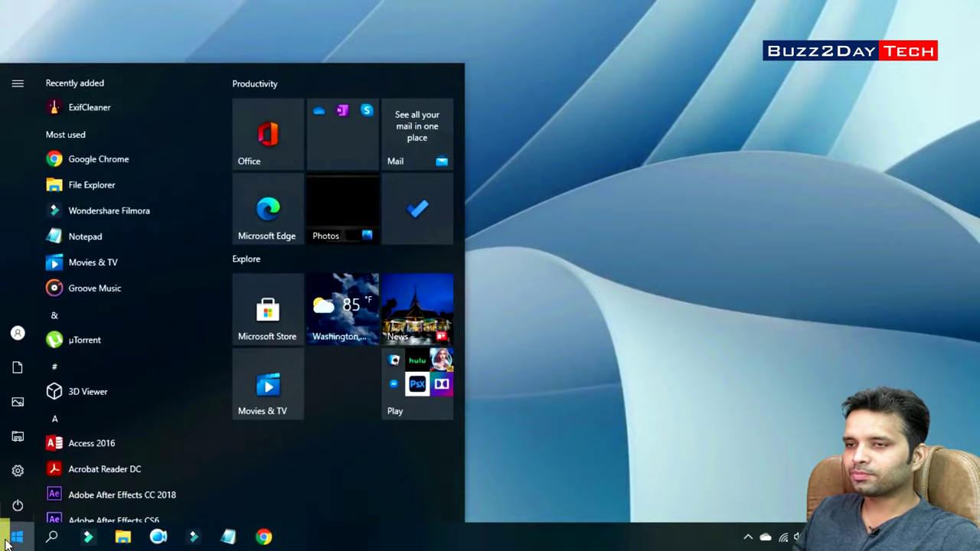
{"action": "left_click", "coordinate": [15, 472]}
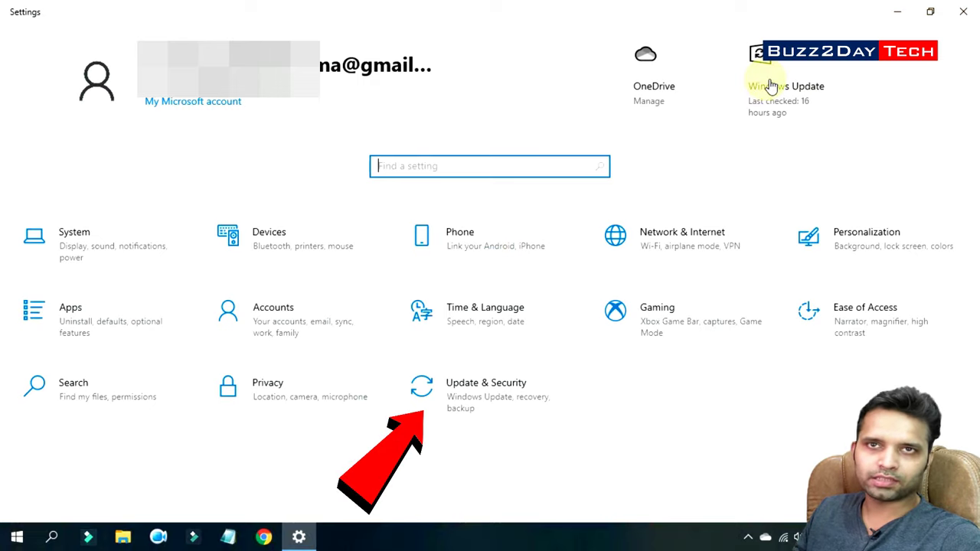
{"action": "left_click", "coordinate": [465, 400]}
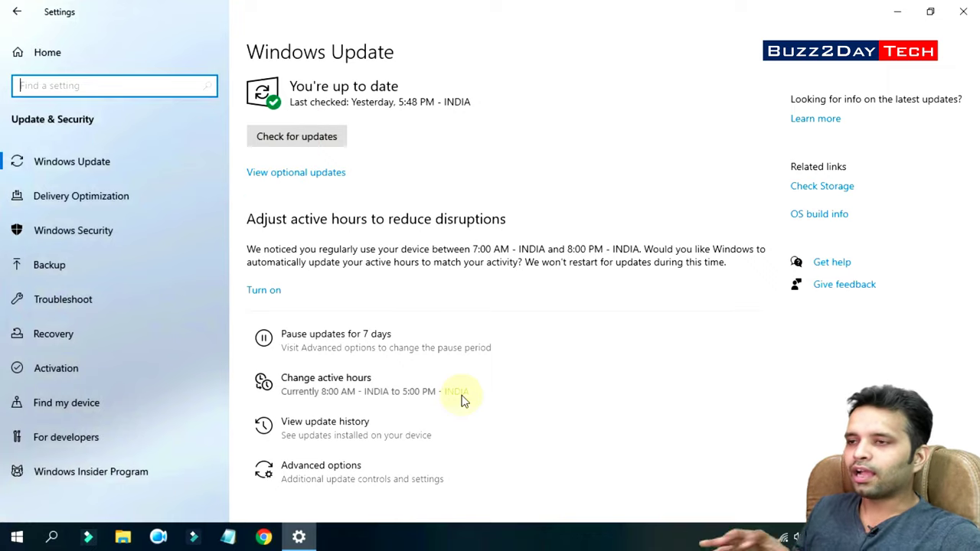
{"action": "scroll", "coordinate": [61, 254], "scroll_direction": "down", "scroll_amount": 1}
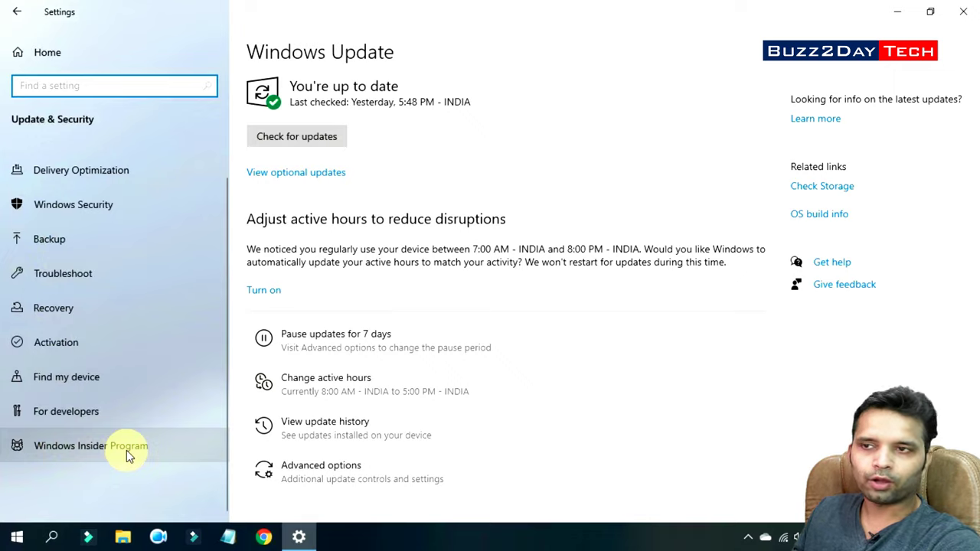
{"action": "left_click", "coordinate": [127, 450]}
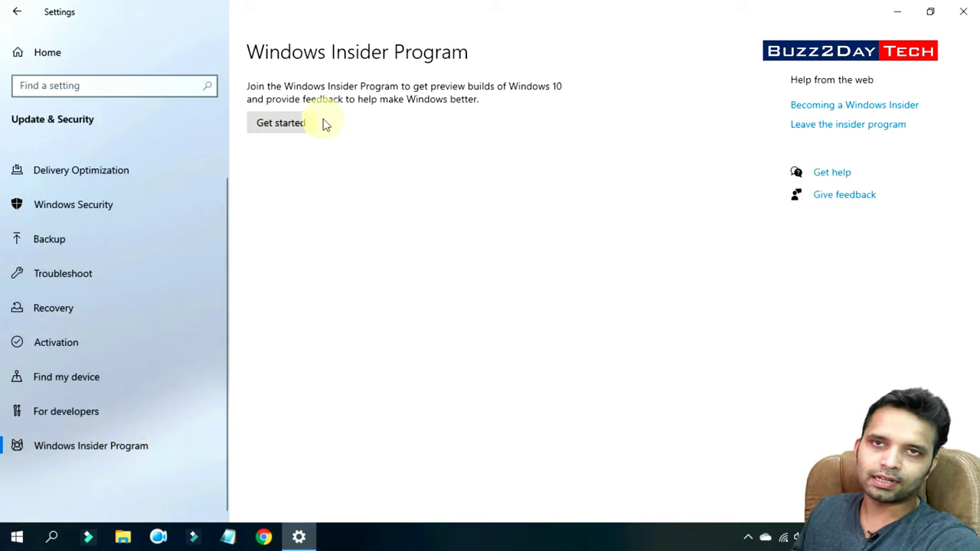
Get started with the Windows Insider Program and link the Microsoft account already offered for sign-in
{"action": "left_click", "coordinate": [294, 124]}
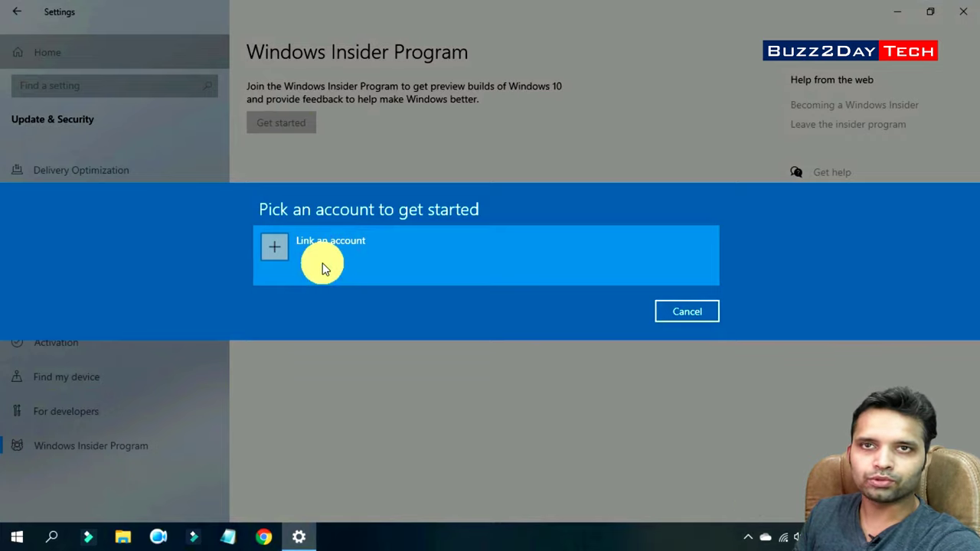
{"action": "left_click", "coordinate": [323, 262]}
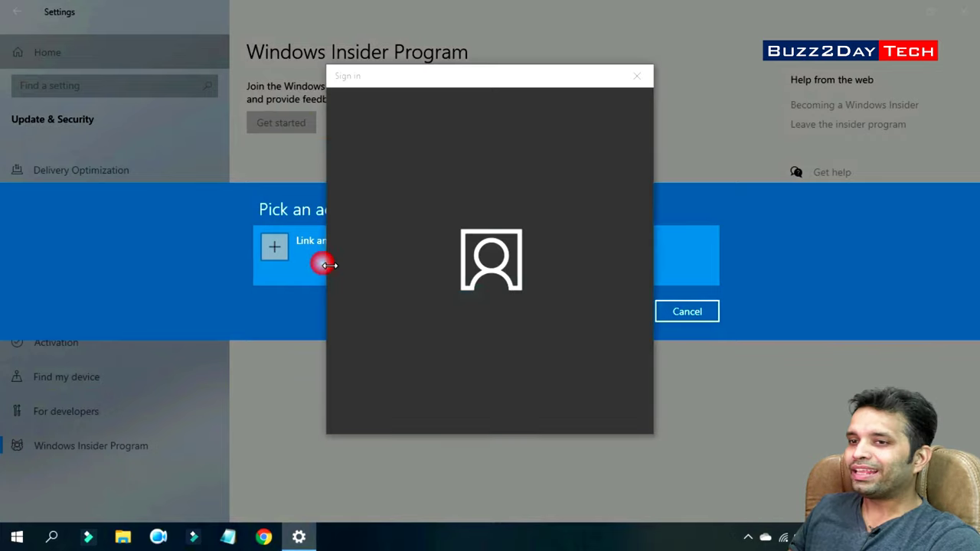
{"action": "left_click", "coordinate": [568, 411]}
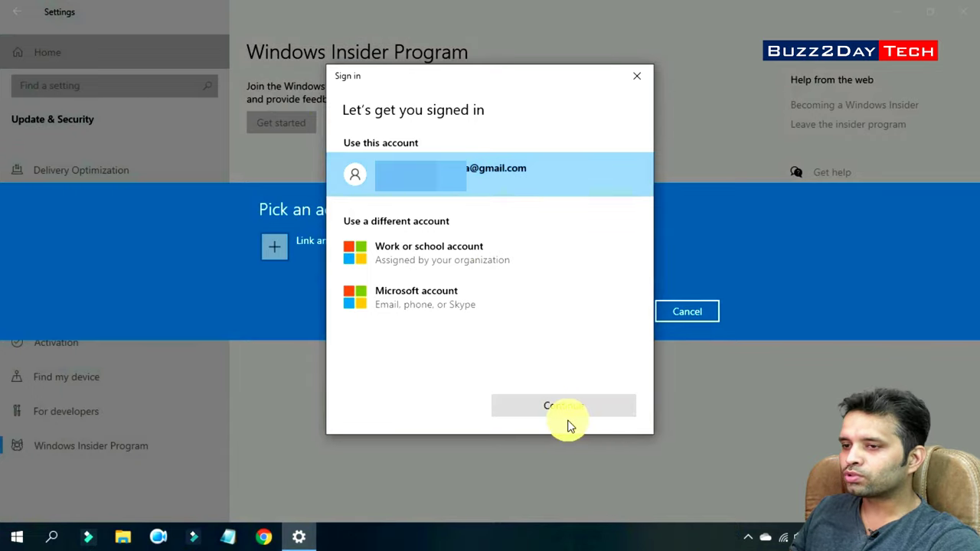
{"action": "left_click", "coordinate": [567, 410]}
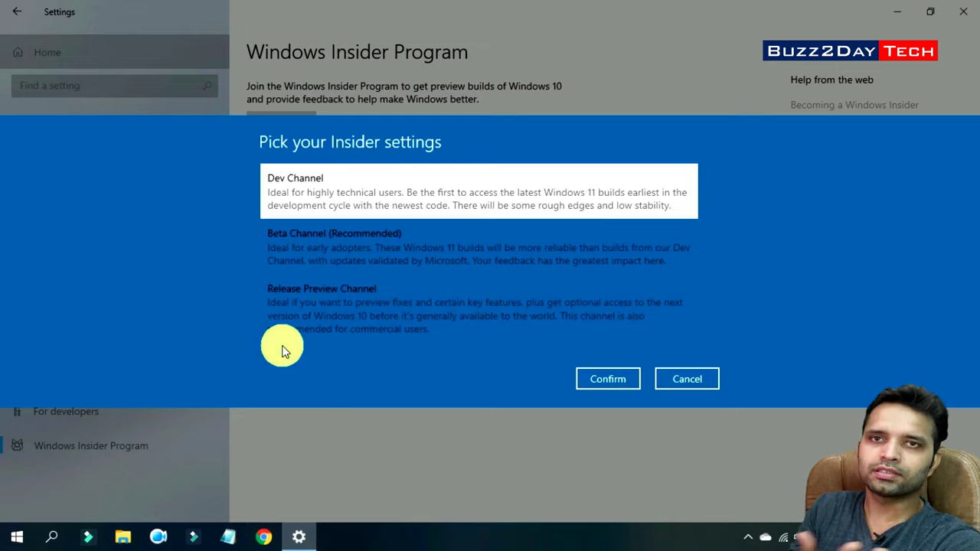
Confirm the Dev Channel as the Insider setting and accept the Insider program's privacy and agreement terms
{"action": "left_click", "coordinate": [613, 382]}
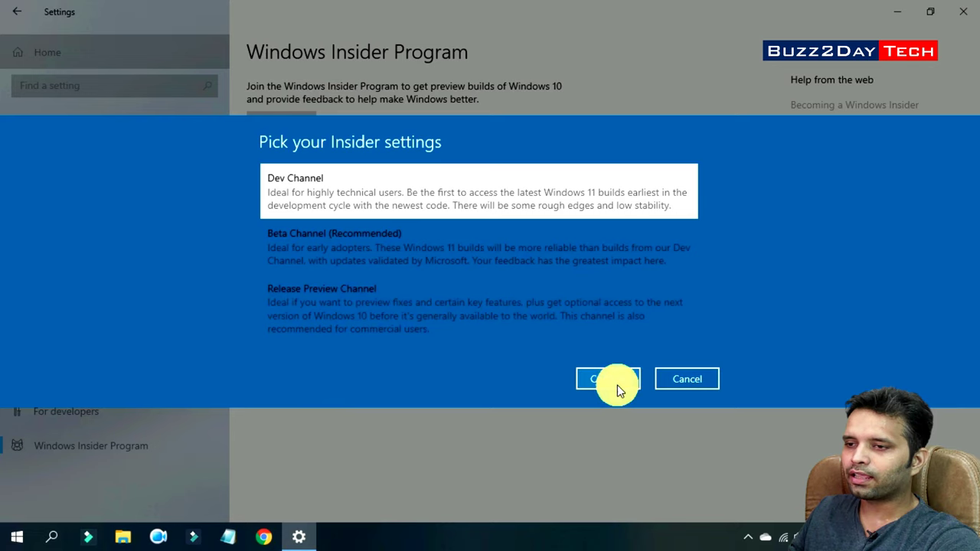
{"action": "left_click", "coordinate": [618, 391]}
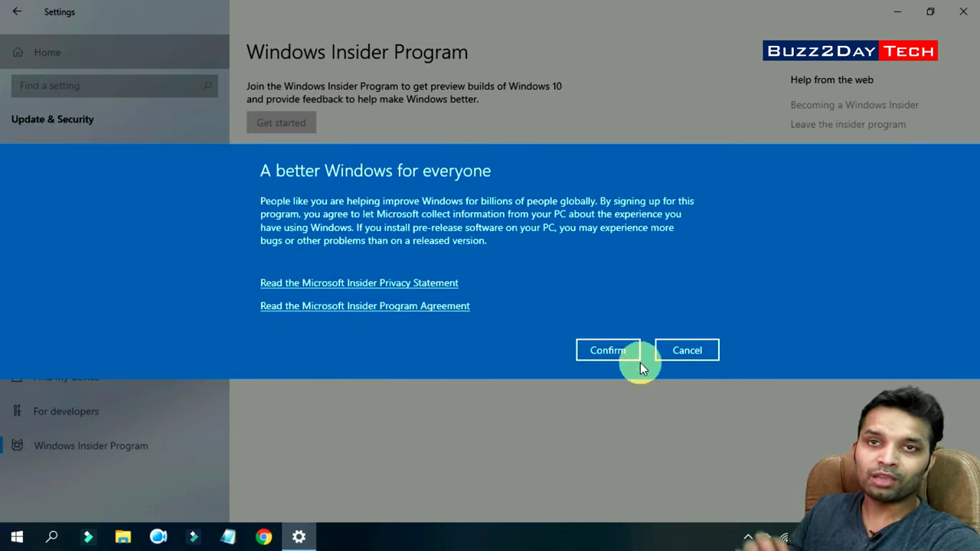
{"action": "left_click", "coordinate": [614, 359]}
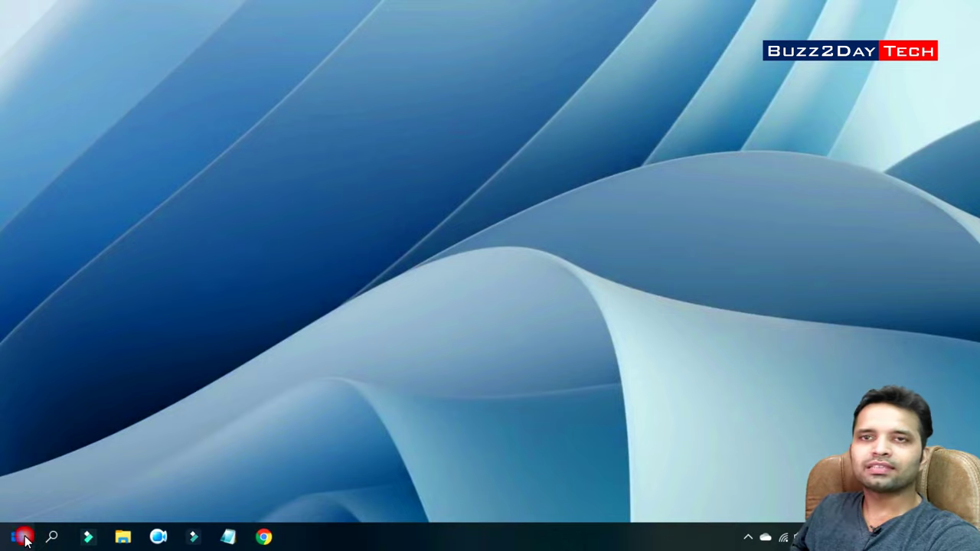
Review the enrolled Dev Channel and the other channel choices on the Windows Insider Program page of Update & Security settings
{"action": "left_click", "coordinate": [17, 536]}
{"action": "left_click", "coordinate": [18, 471]}
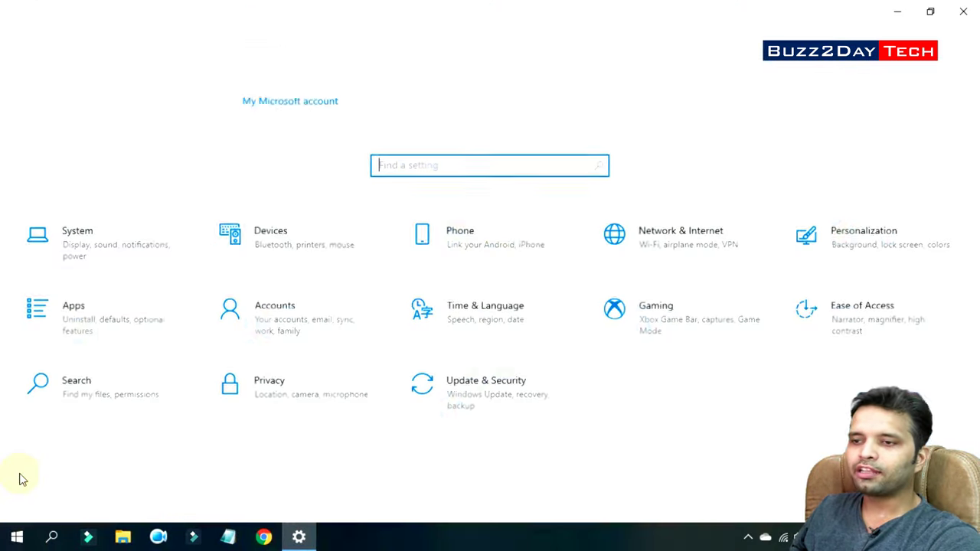
{"action": "left_click", "coordinate": [458, 401]}
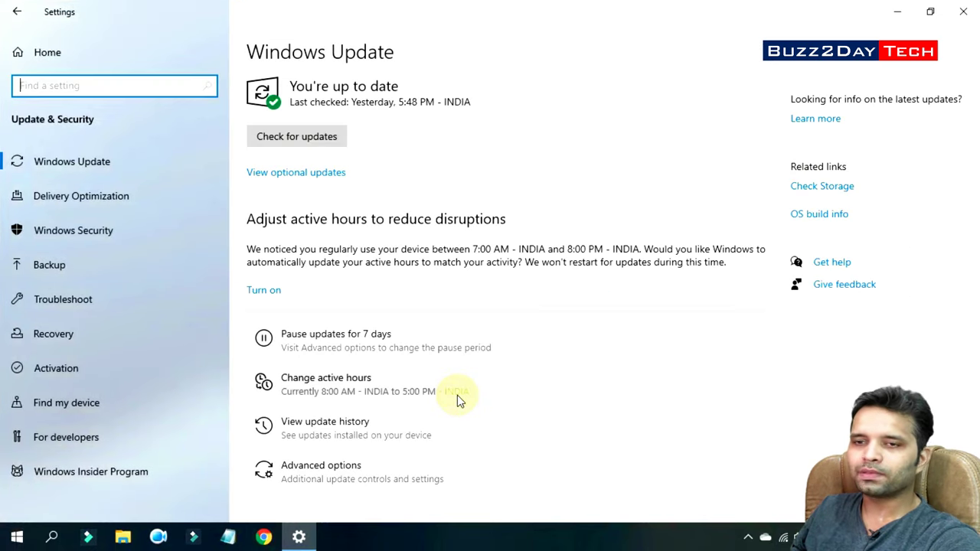
{"action": "scroll", "coordinate": [38, 406], "scroll_direction": "down", "scroll_amount": 1}
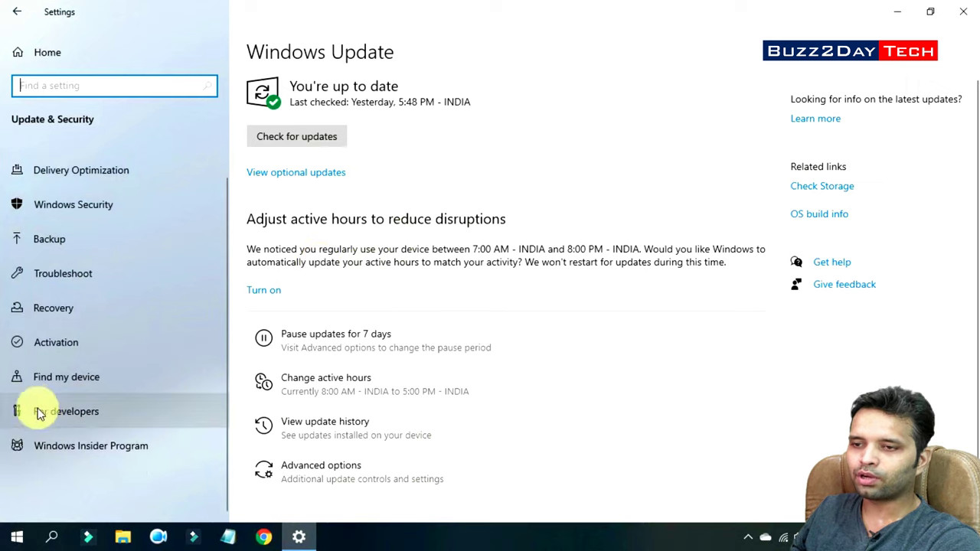
{"action": "left_click", "coordinate": [47, 441]}
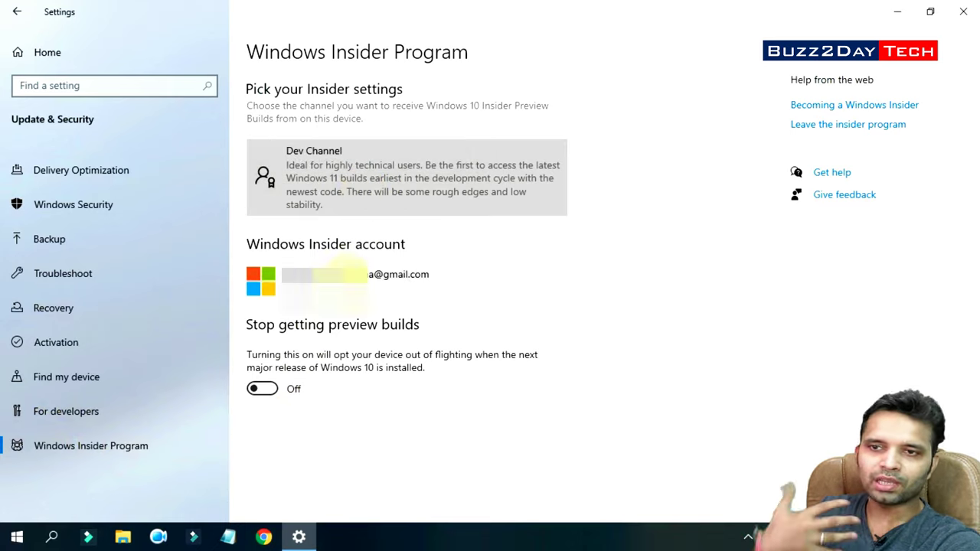
{"action": "left_click", "coordinate": [398, 196]}
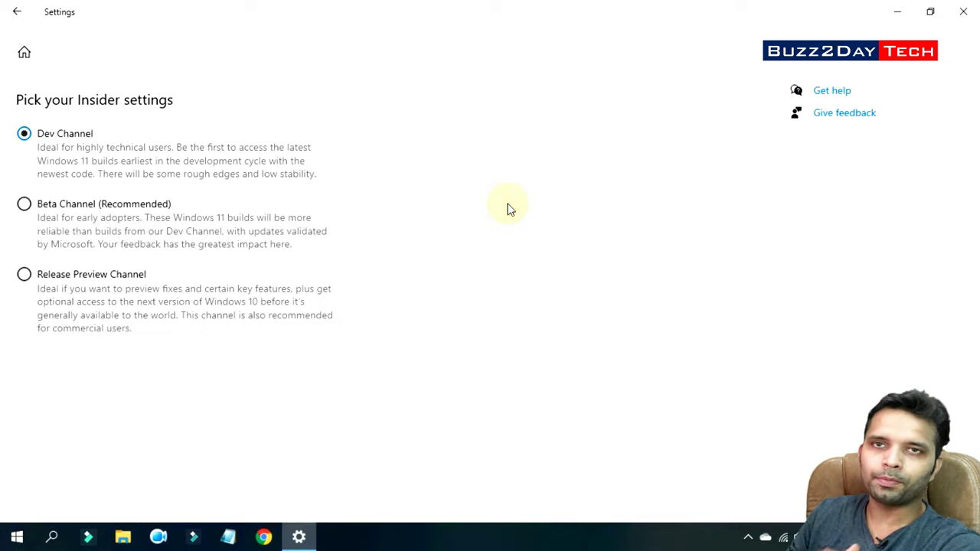
{"action": "left_click", "coordinate": [17, 13]}
View the OS build info linked from the Windows Update page, and return to Windows Update
{"action": "left_click", "coordinate": [50, 167]}
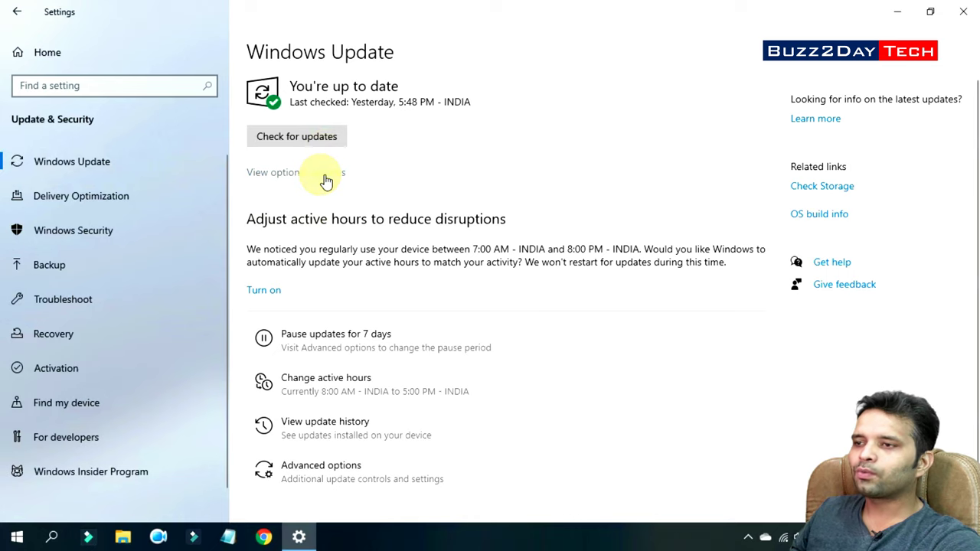
{"action": "left_click", "coordinate": [819, 217]}
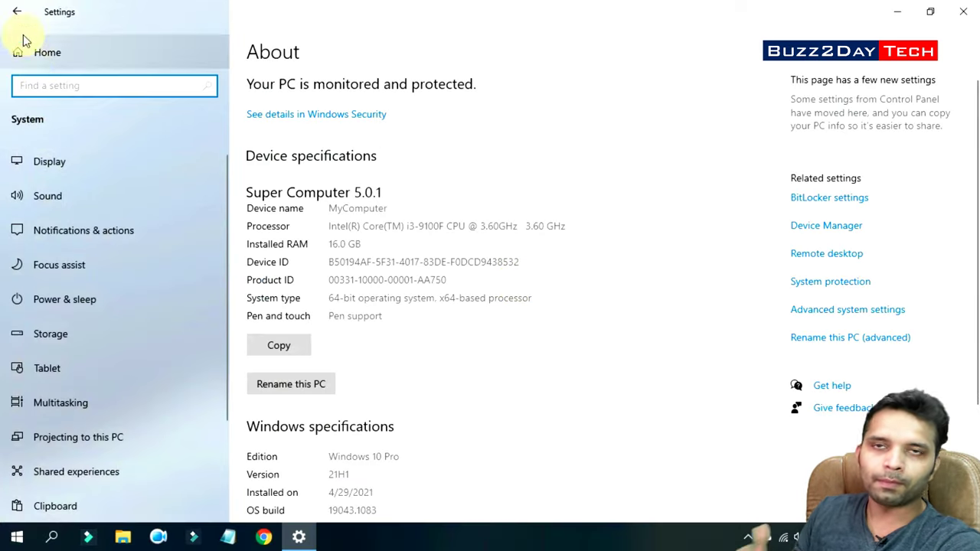
{"action": "left_click", "coordinate": [17, 11]}
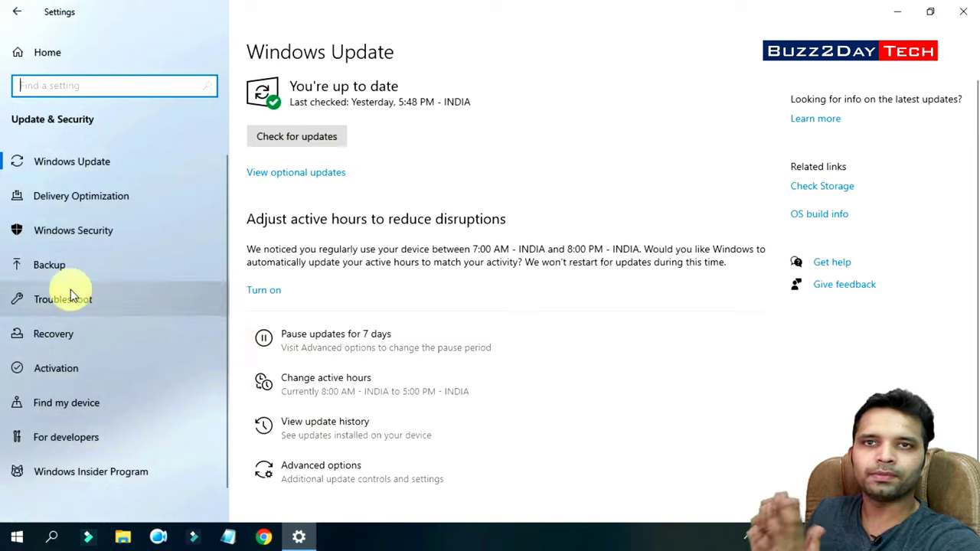
Check for updates in Windows Update and restart the PC to install Windows 11 Insider Preview 10.0.22000.65
{"action": "left_click", "coordinate": [72, 241]}
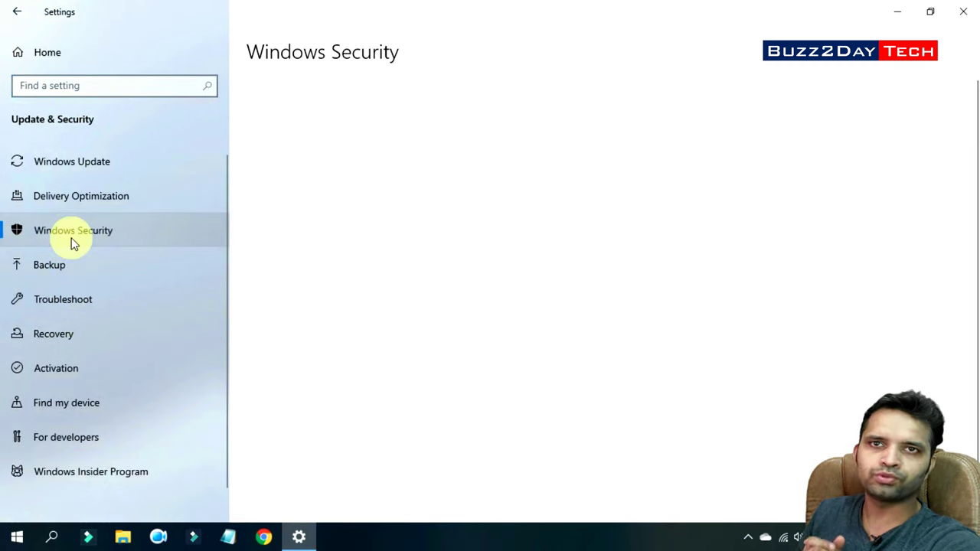
{"action": "left_click", "coordinate": [77, 166]}
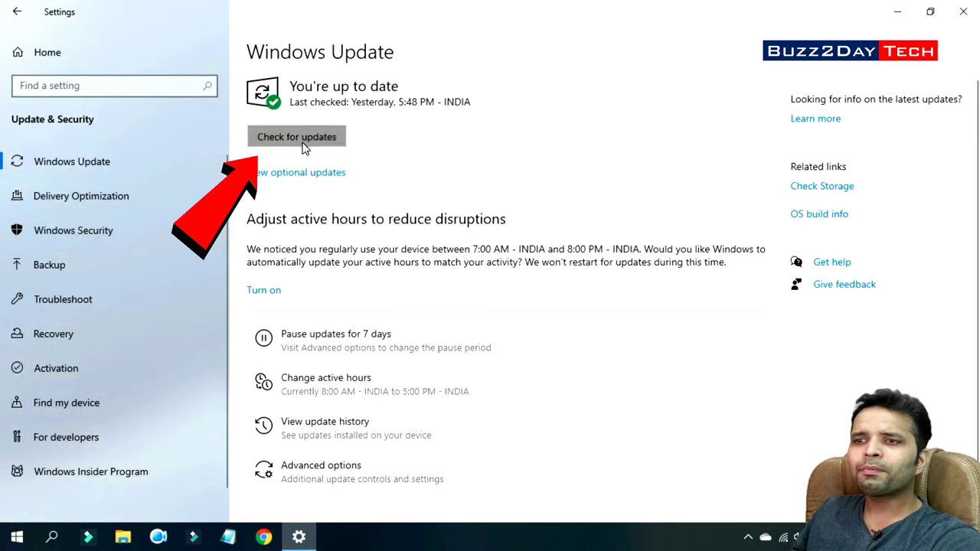
{"action": "left_click", "coordinate": [330, 142]}
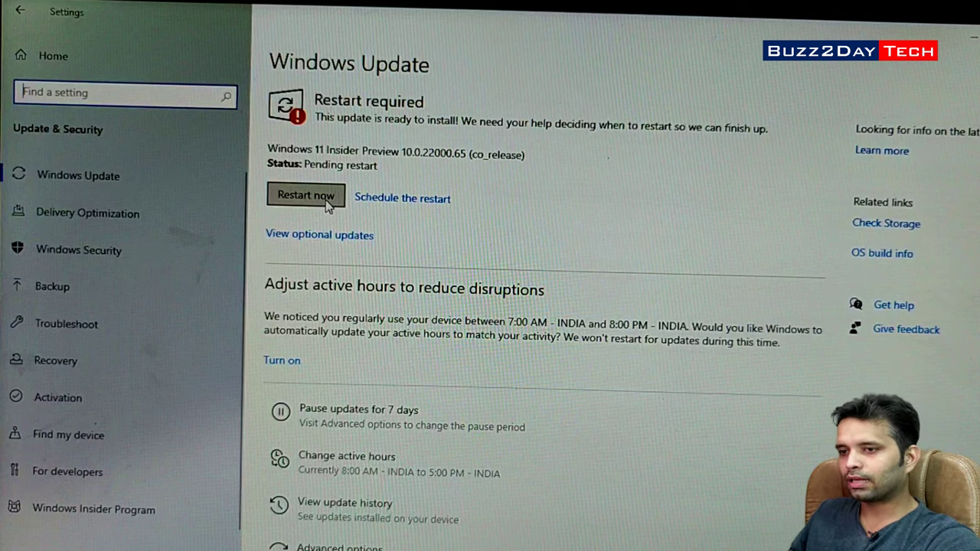
{"action": "left_click", "coordinate": [306, 196]}
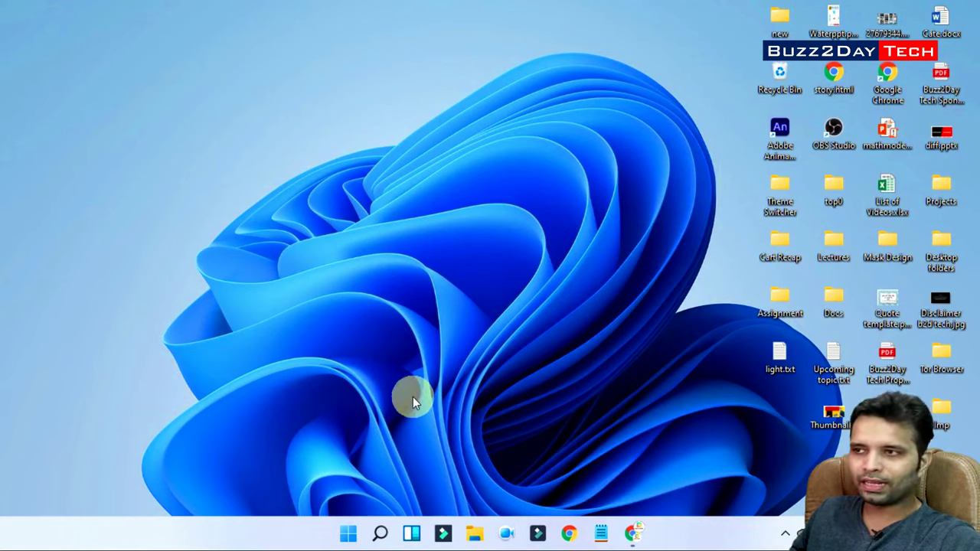
View the upgraded system's Start menu and the folders and drives of This PC, closing both again
{"action": "left_click", "coordinate": [347, 535]}
{"action": "left_click", "coordinate": [347, 535]}
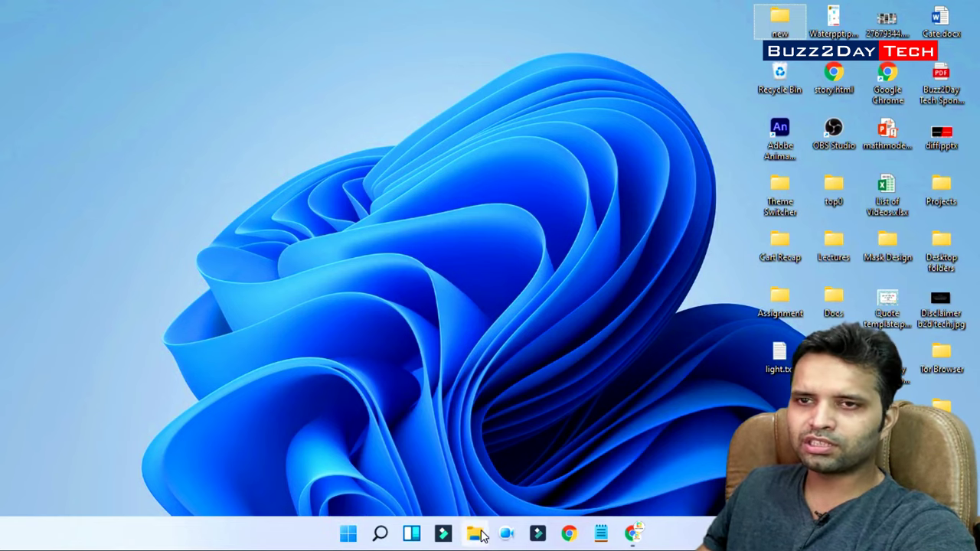
{"action": "key", "text": "super+e"}
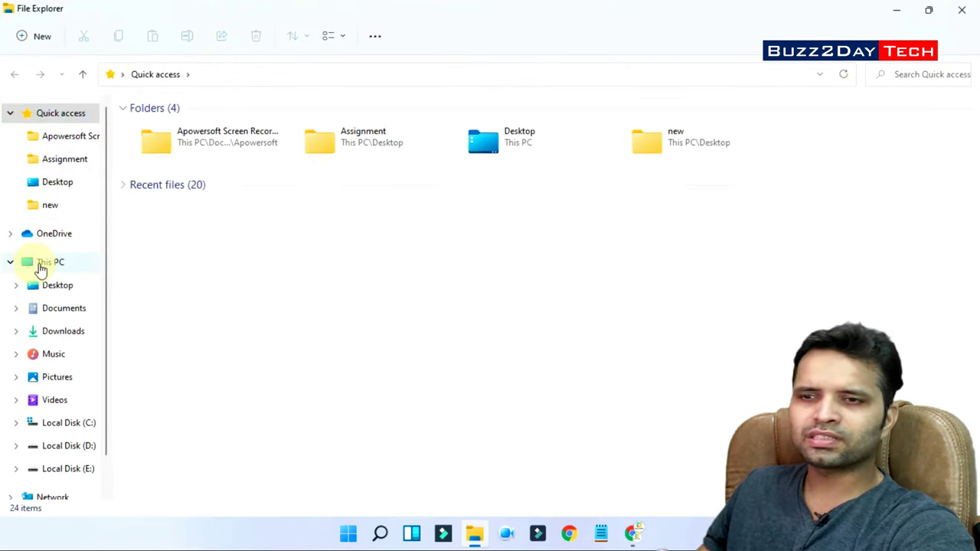
{"action": "left_click", "coordinate": [42, 262]}
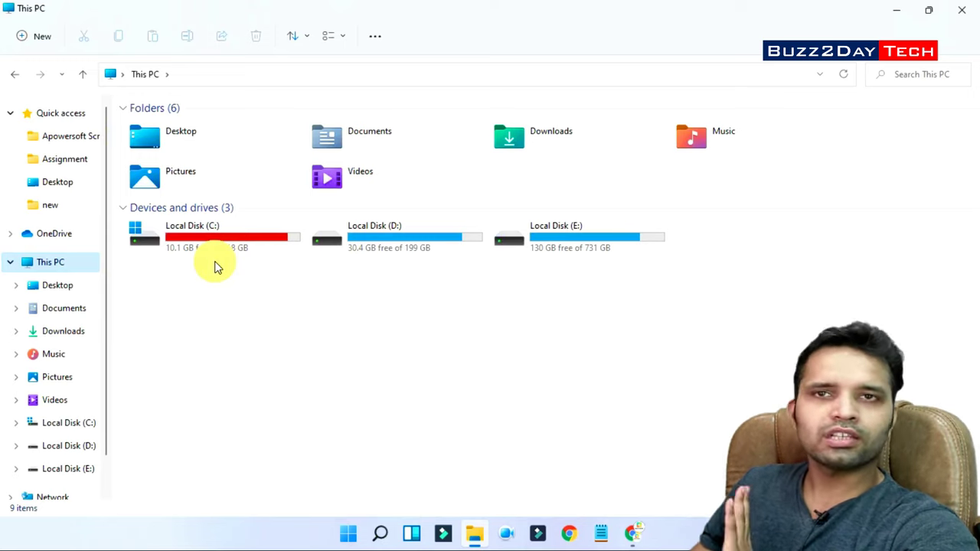
{"action": "left_click", "coordinate": [962, 10]}
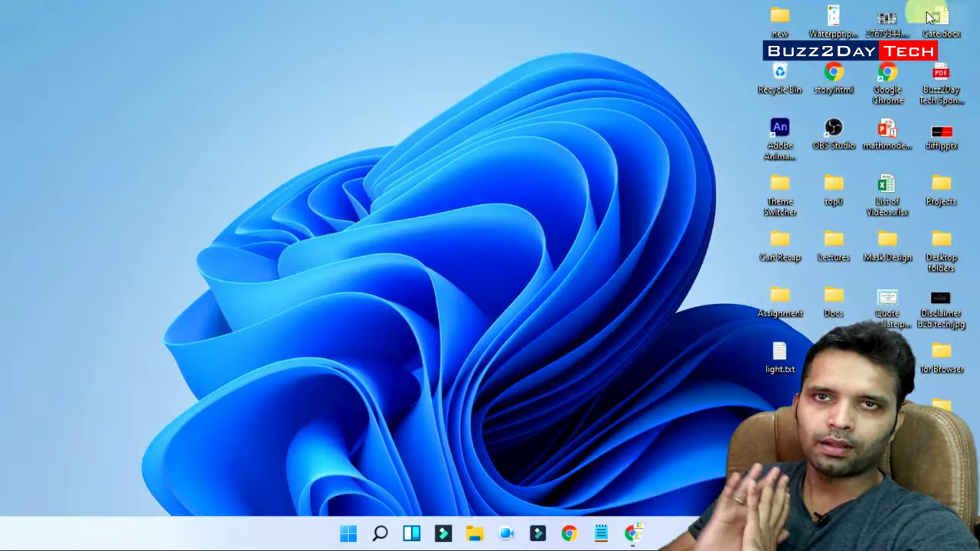